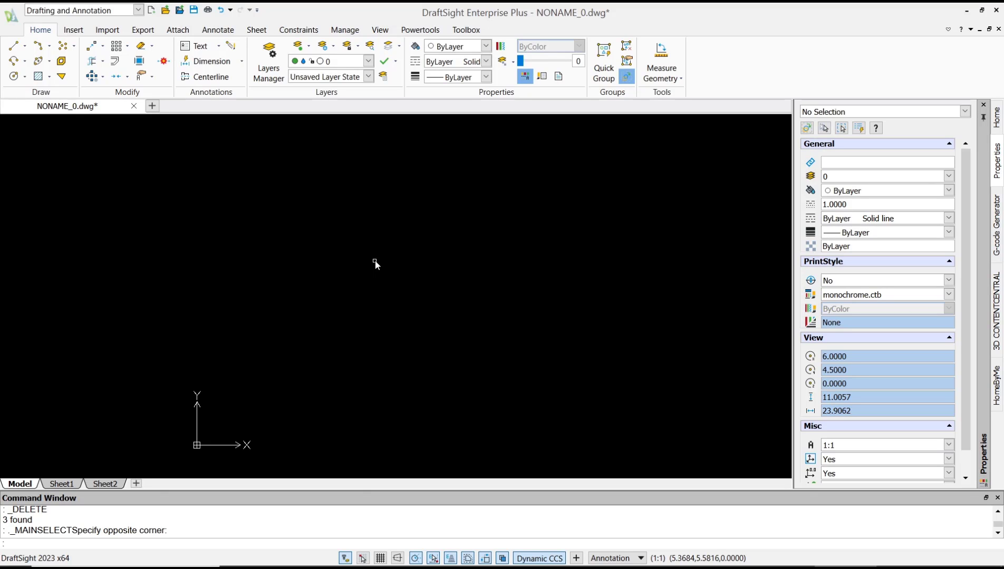
{"action": "type", "text": "l"}
Draw the vertical edge and the horizontal bottom edge as lines.
{"action": "key", "text": "Return"}
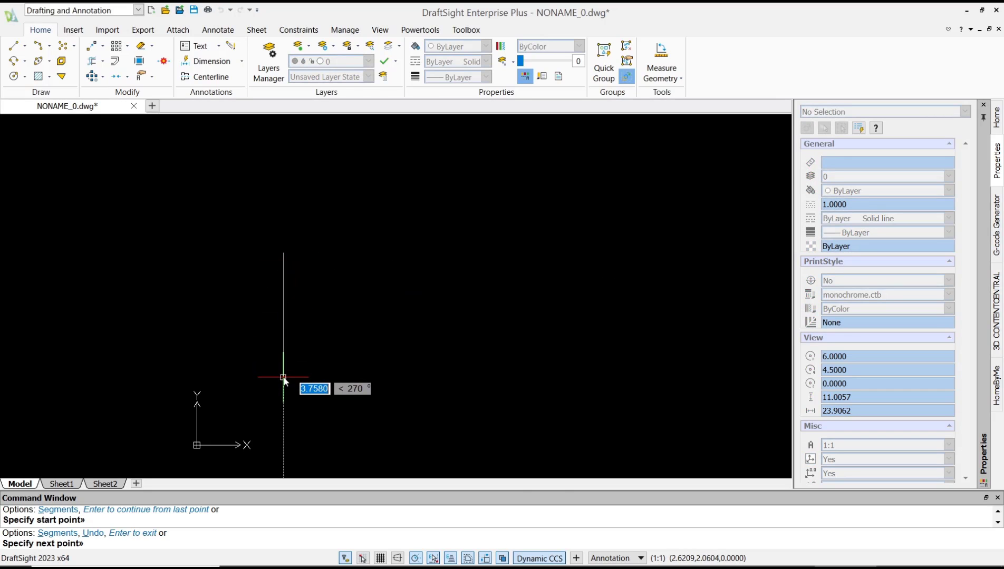
{"action": "left_click", "coordinate": [284, 377]}
{"action": "left_click", "coordinate": [477, 376]}
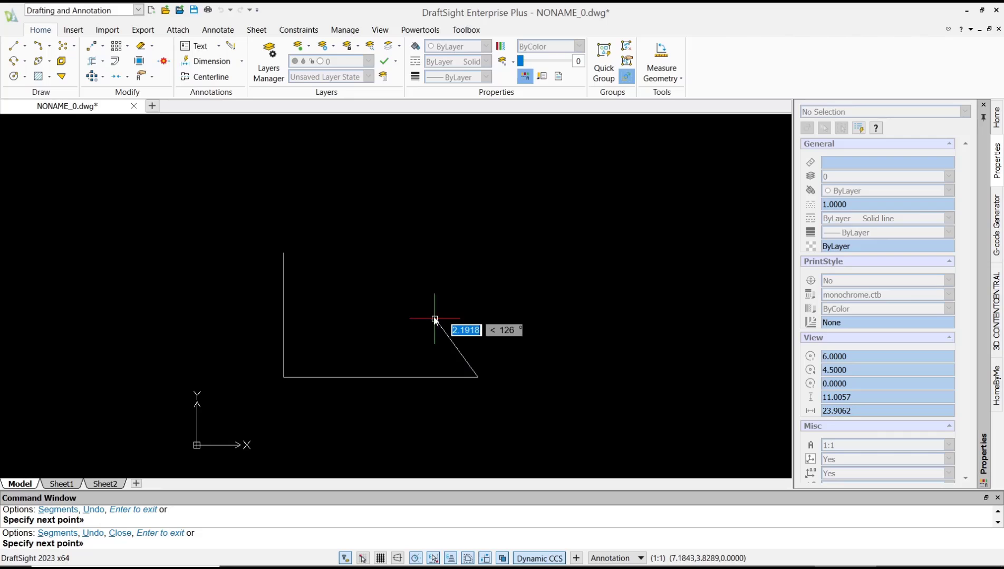
{"action": "key", "text": "Escape"}
{"action": "type", "text": "arc"}
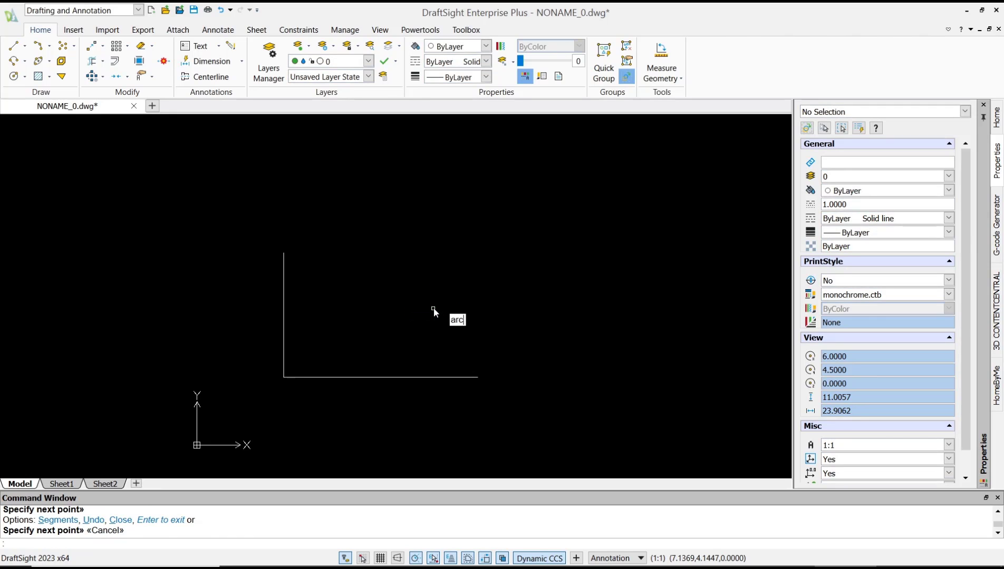
Draw an arc from the bottom line's end, curving up to the vertical line's top.
{"action": "key", "text": "Return"}
{"action": "left_click", "coordinate": [478, 377]}
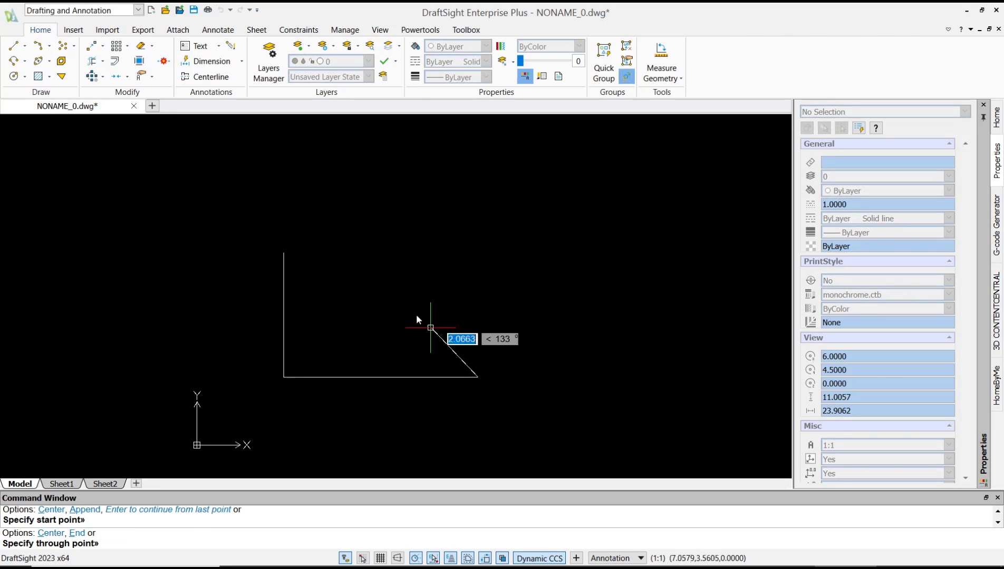
{"action": "left_click", "coordinate": [408, 295]}
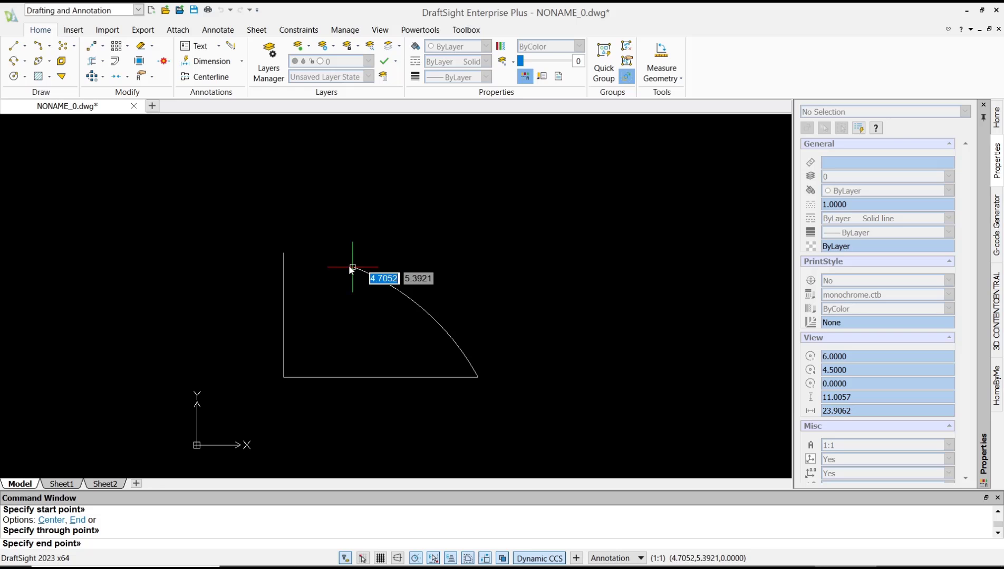
{"action": "left_click", "coordinate": [287, 255]}
Select the arc and both lines to check the outline, then clear the selection.
{"action": "left_click", "coordinate": [413, 272]}
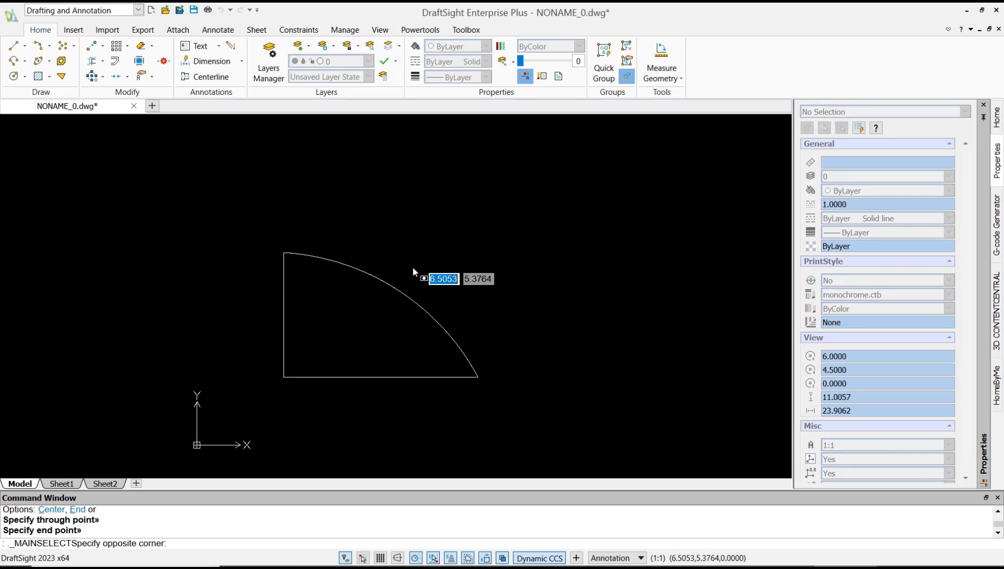
{"action": "left_click", "coordinate": [362, 310]}
{"action": "left_click", "coordinate": [305, 323]}
{"action": "left_click", "coordinate": [251, 296]}
{"action": "left_click", "coordinate": [379, 339]}
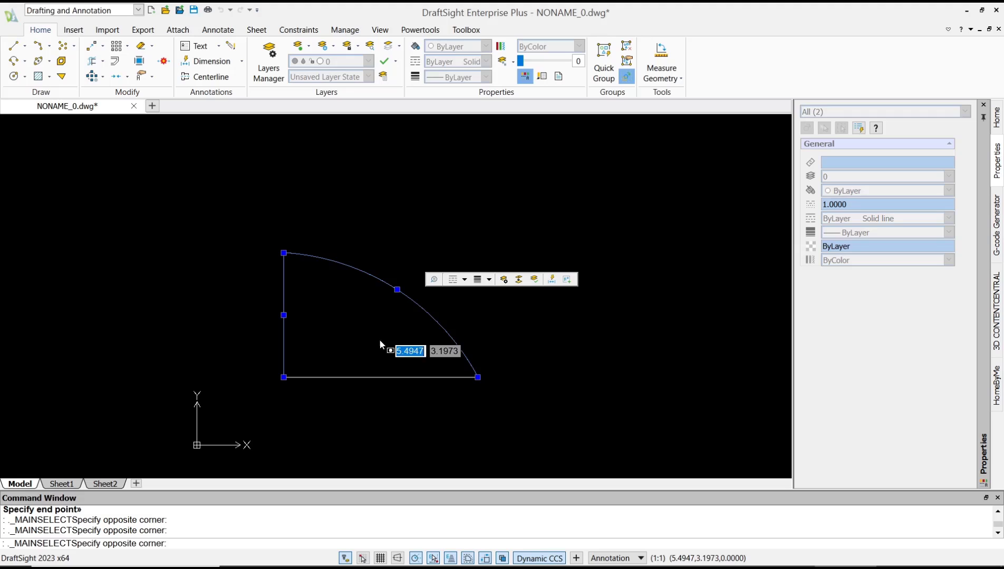
{"action": "left_click", "coordinate": [341, 395]}
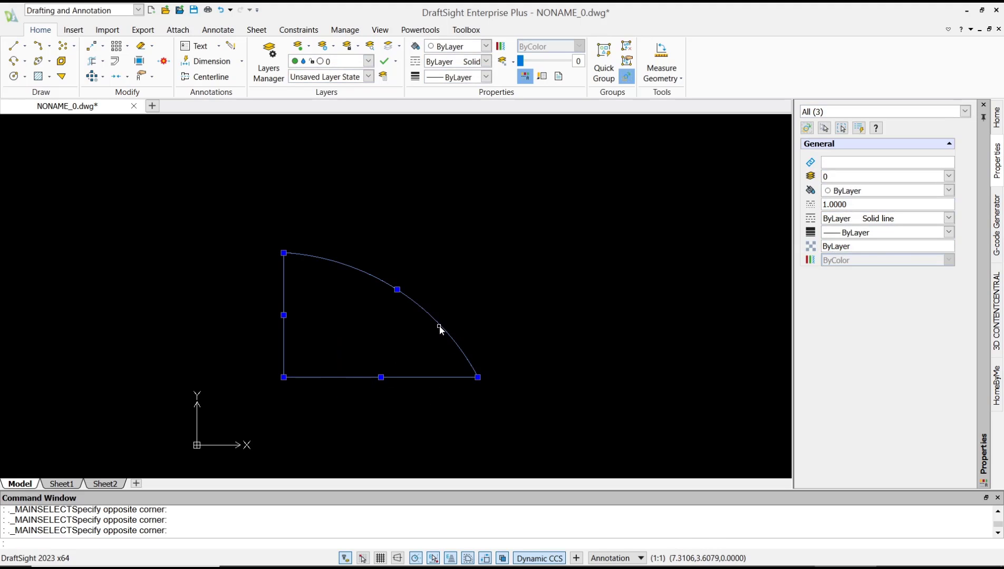
{"action": "key", "text": "Escape"}
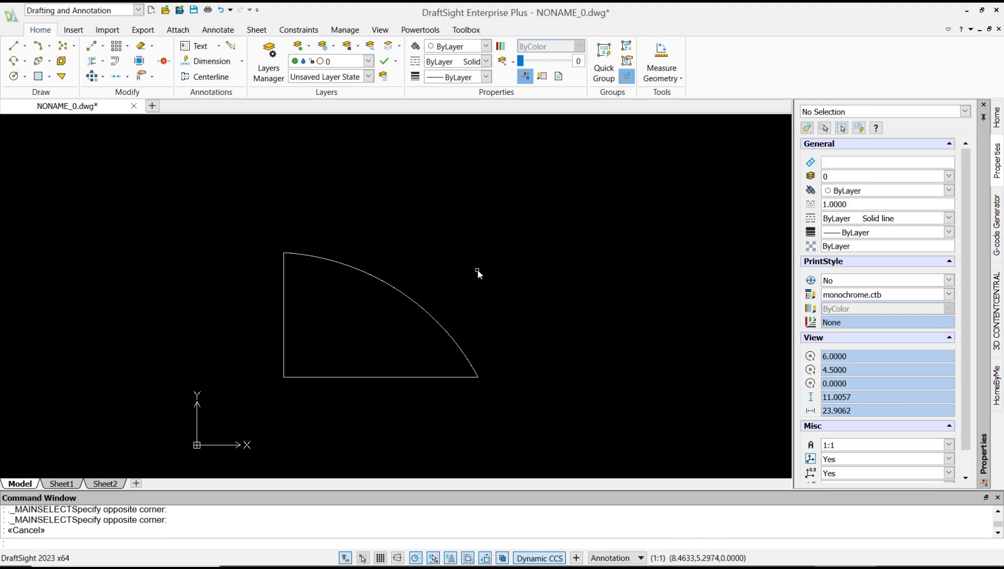
{"action": "type", "text": "join"}
JOIN the crossing-selected lines and arc, then select the shape to confirm PolyLine (1).
{"action": "key", "text": "Return"}
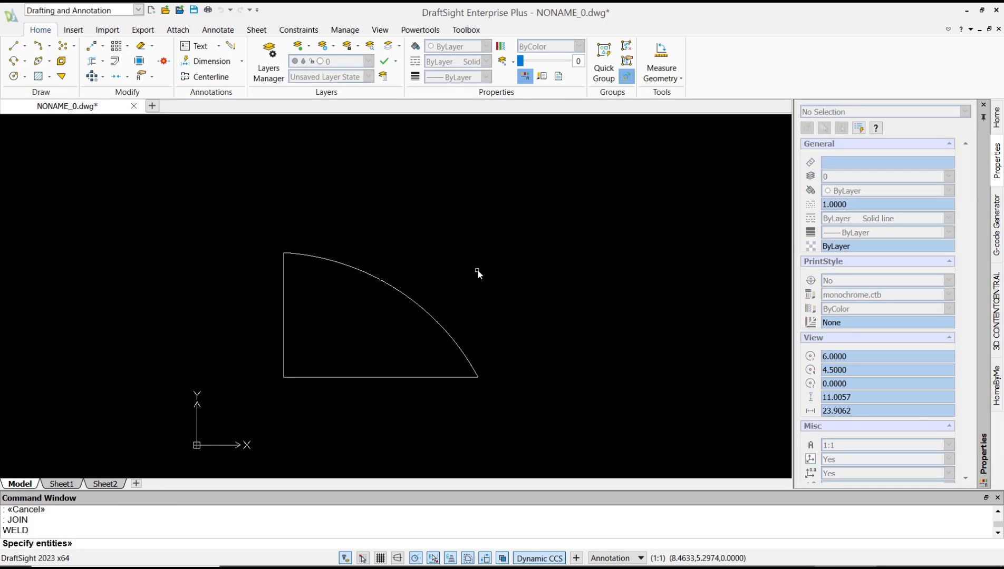
{"action": "left_click_drag", "start_coordinate": [541, 227], "coordinate": [250, 394]}
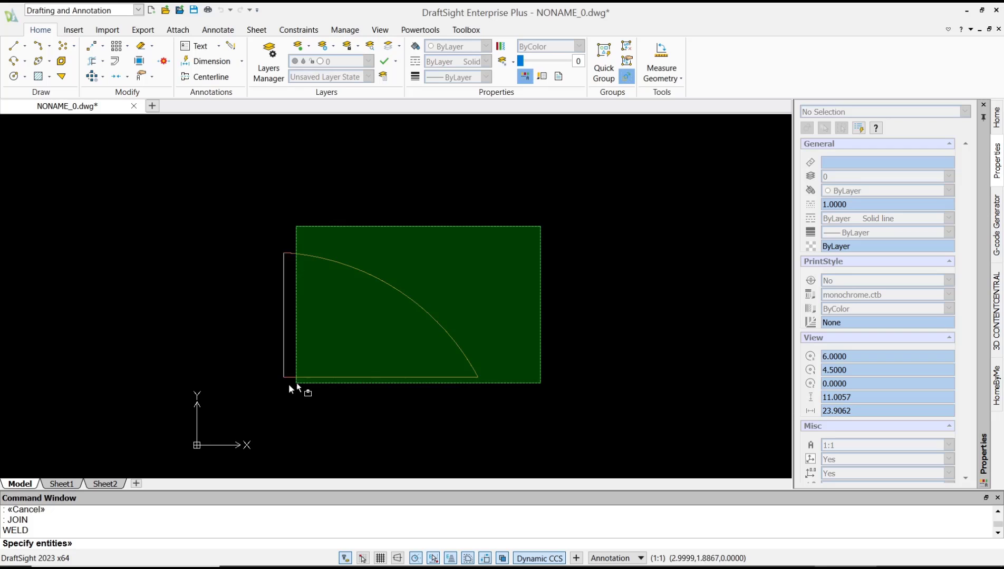
{"action": "left_click", "coordinate": [249, 393]}
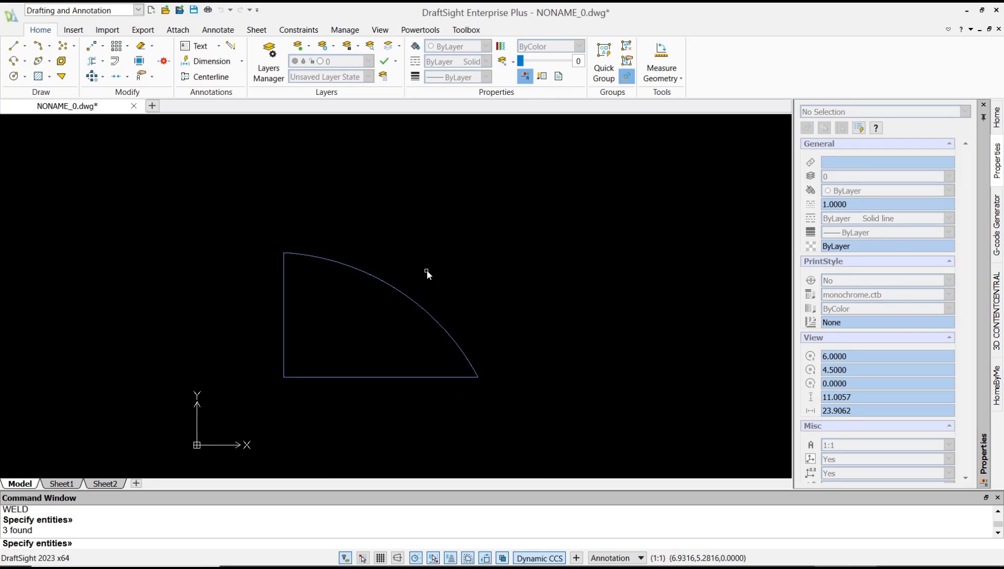
{"action": "key", "text": "Return"}
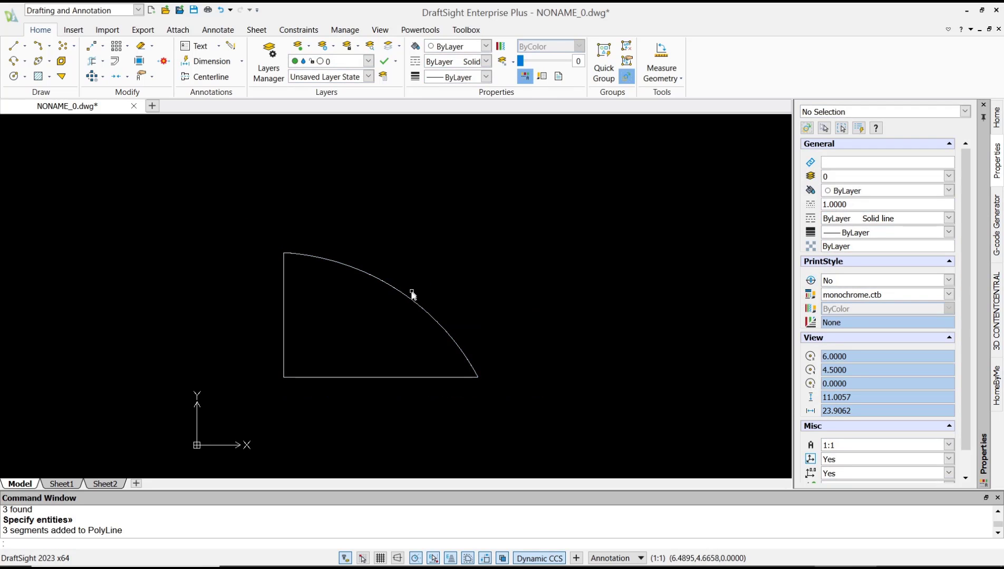
{"action": "left_click", "coordinate": [407, 297]}
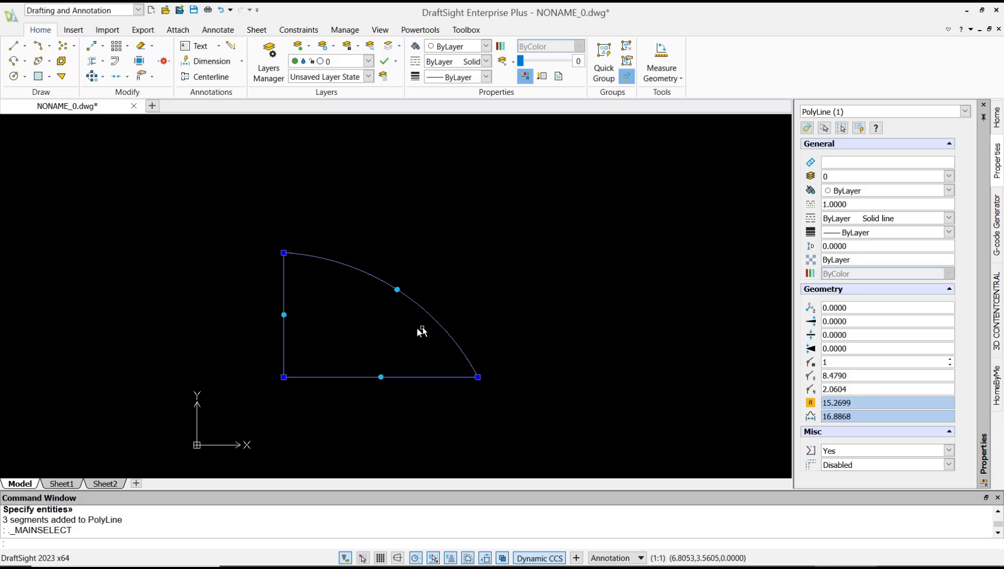
Explode the quarter-circle polyline with EXPLODE.
{"action": "key", "text": "Escape"}
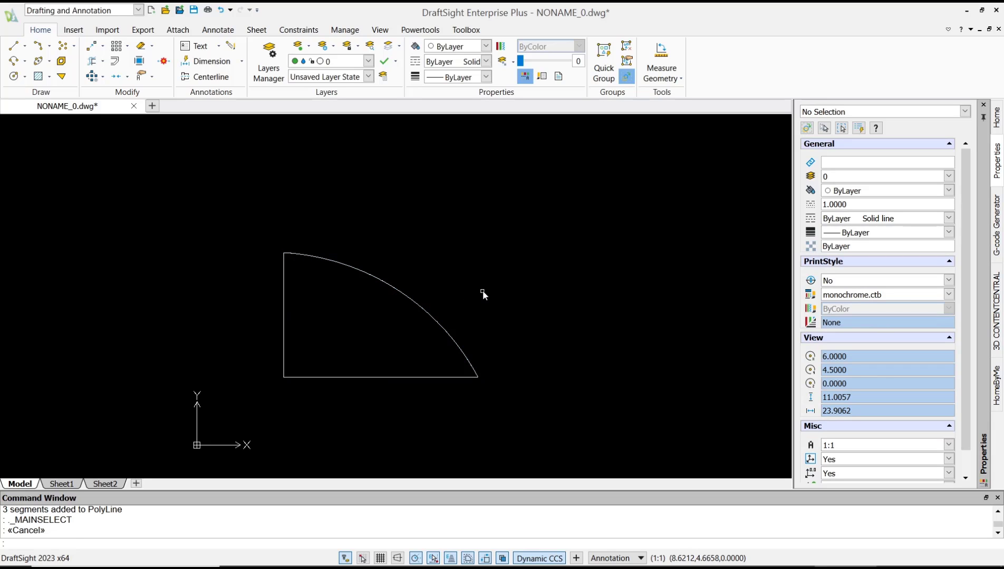
{"action": "type", "text": "expl"}
{"action": "type", "text": "ode"}
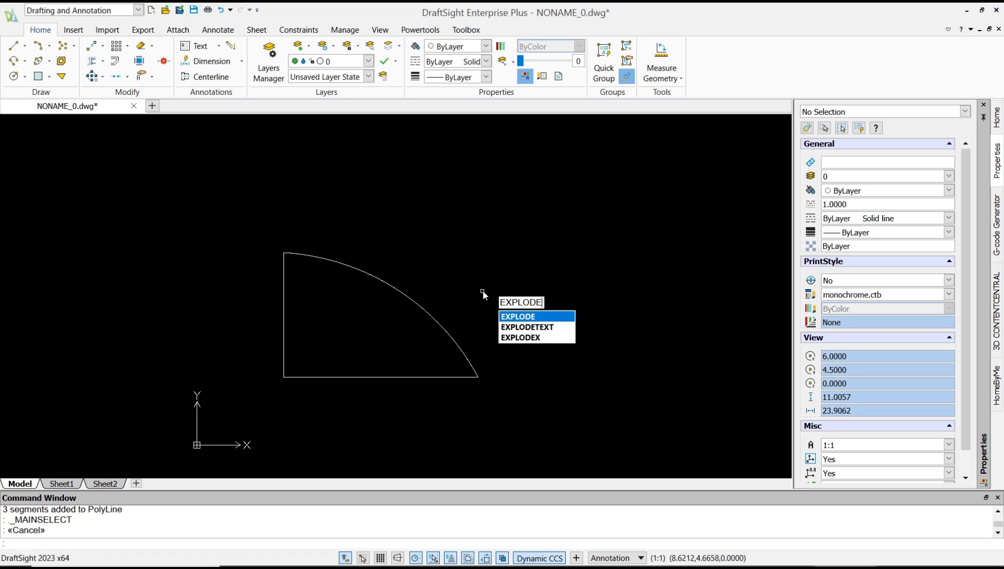
{"action": "key", "text": "Return"}
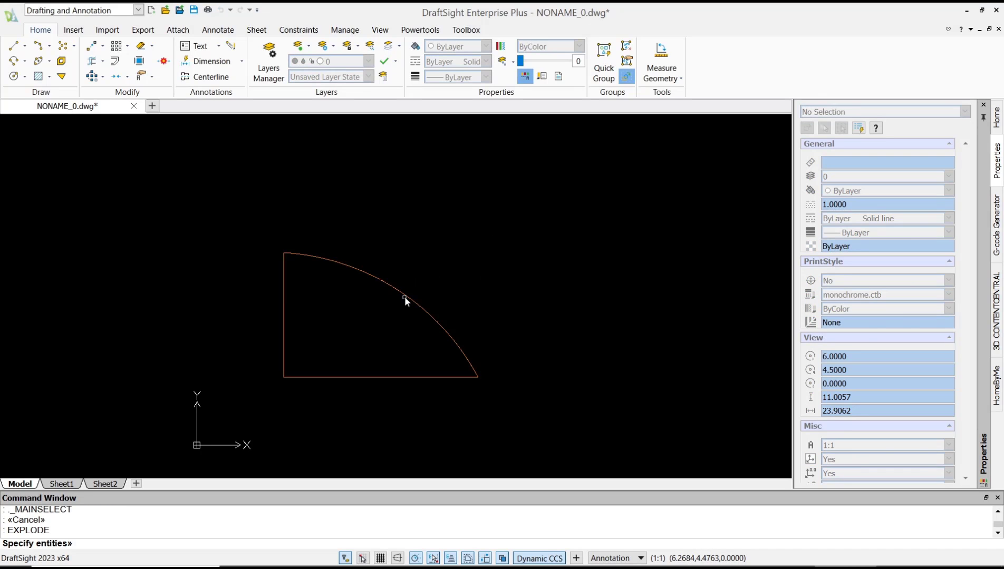
{"action": "left_click", "coordinate": [405, 296]}
{"action": "key", "text": "Return"}
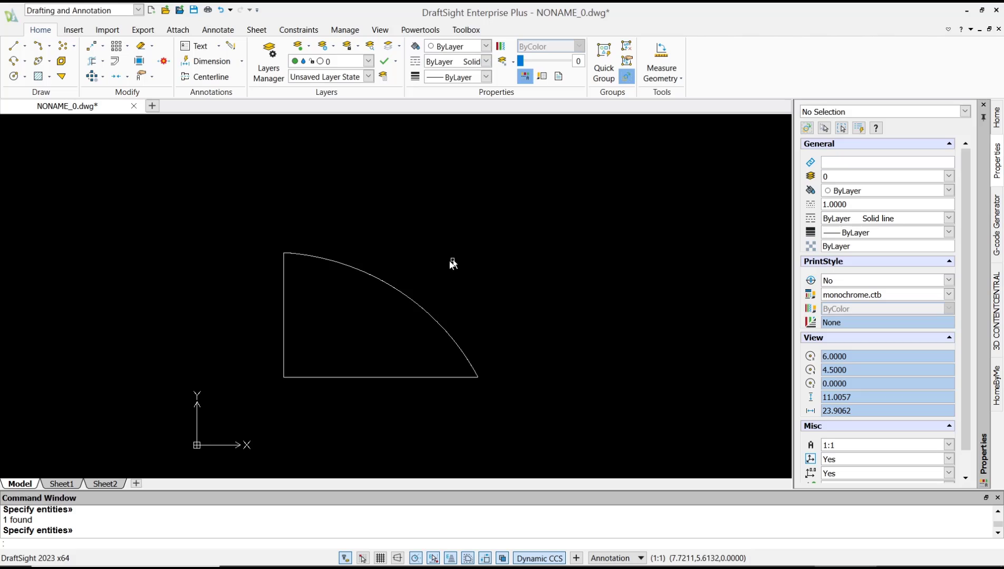
Select the arc, vertical line and bottom line one by one to confirm they're separate.
{"action": "left_click", "coordinate": [401, 293]}
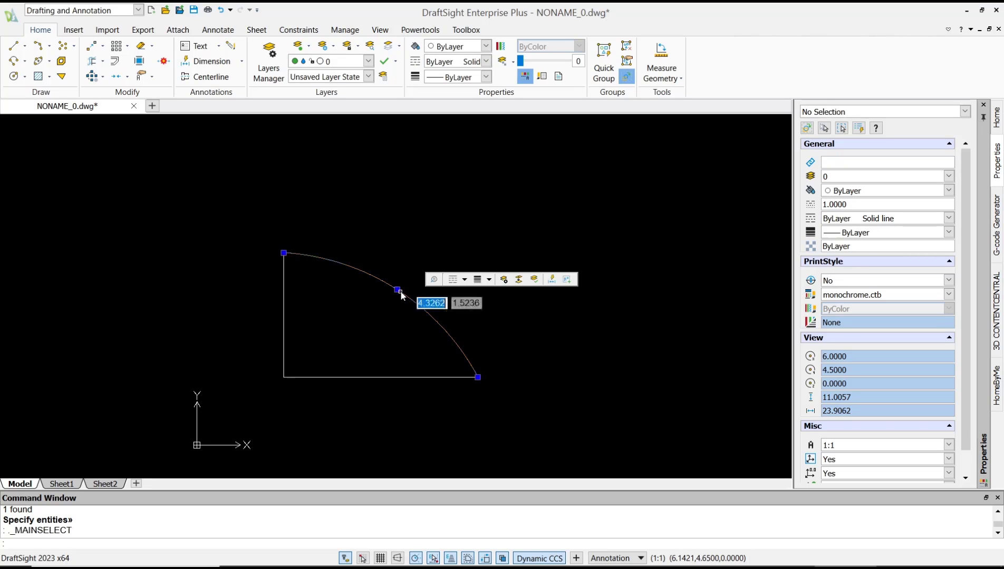
{"action": "left_click", "coordinate": [284, 298]}
{"action": "left_click", "coordinate": [379, 378]}
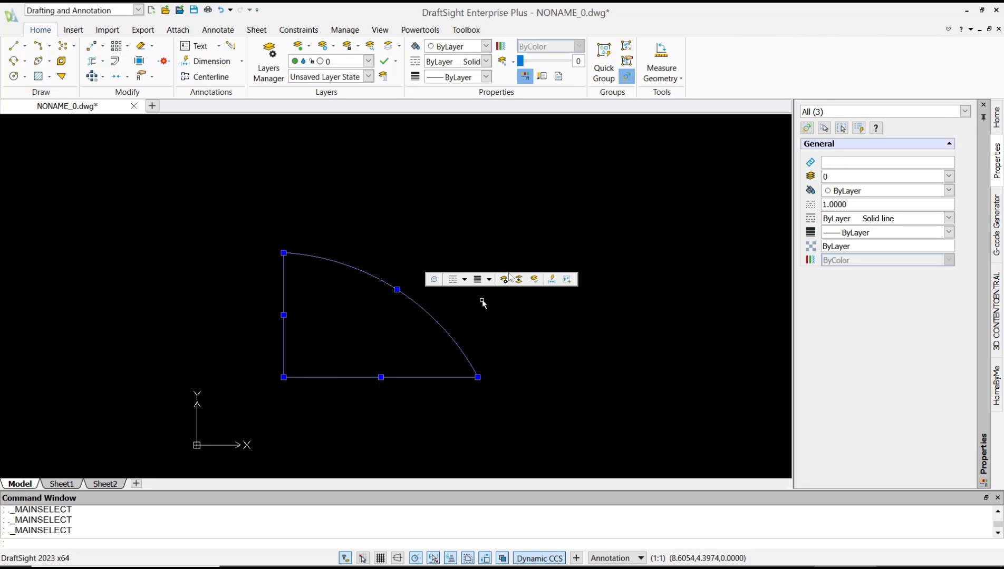